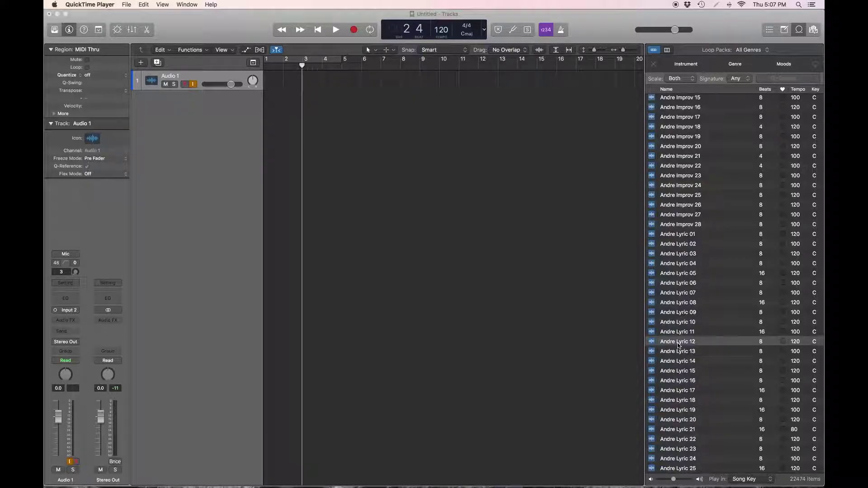
Place the Andre Lyric 12 loop at bar 1 of the audio track and play it from the beginning.
left_click_drag(679, 345, 271, 81)
key("Return")
key("space")
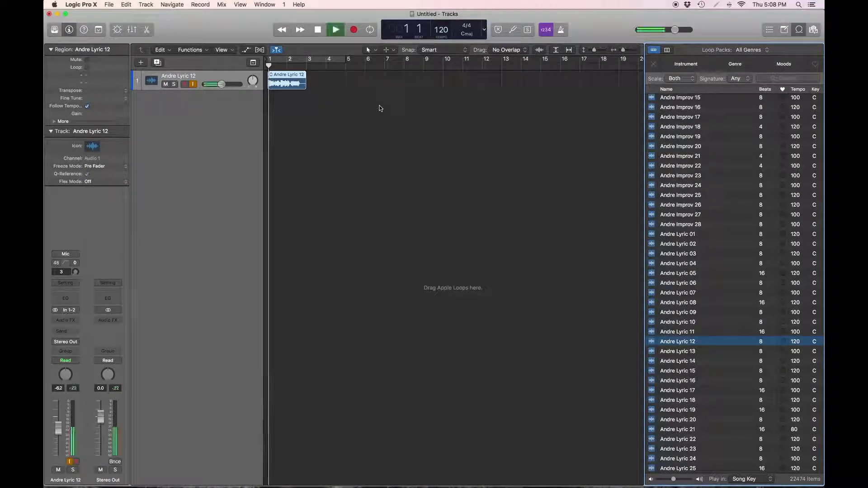
scroll(340, 109, "up", 3)
scroll(340, 108, "up", 2)
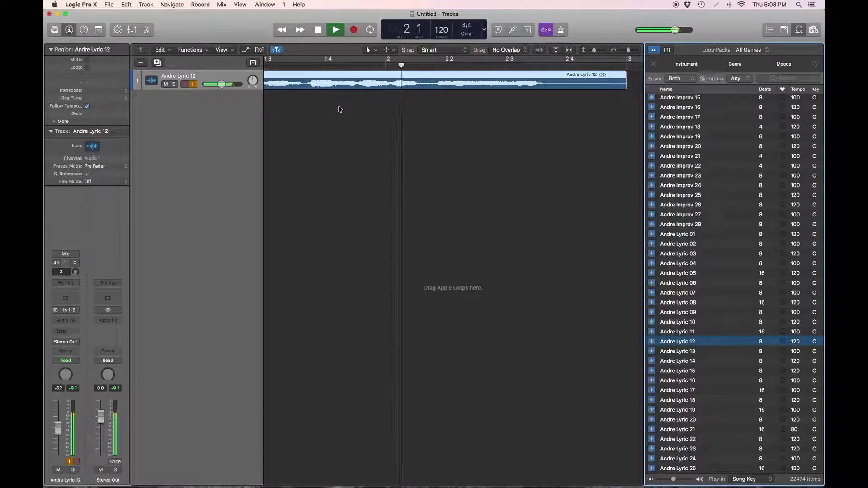
key("space")
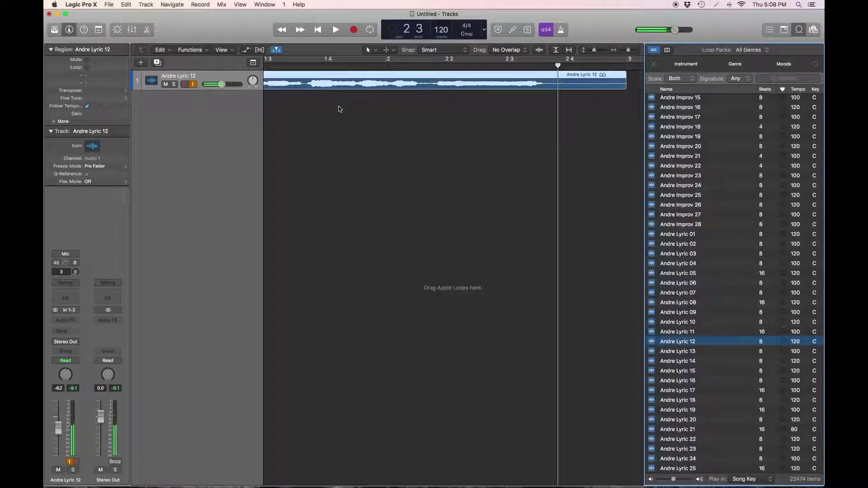
Enable Flex on the Andre Lyric 12 track and set its flex mode to Flex Pitch.
scroll(340, 109, "up", 4)
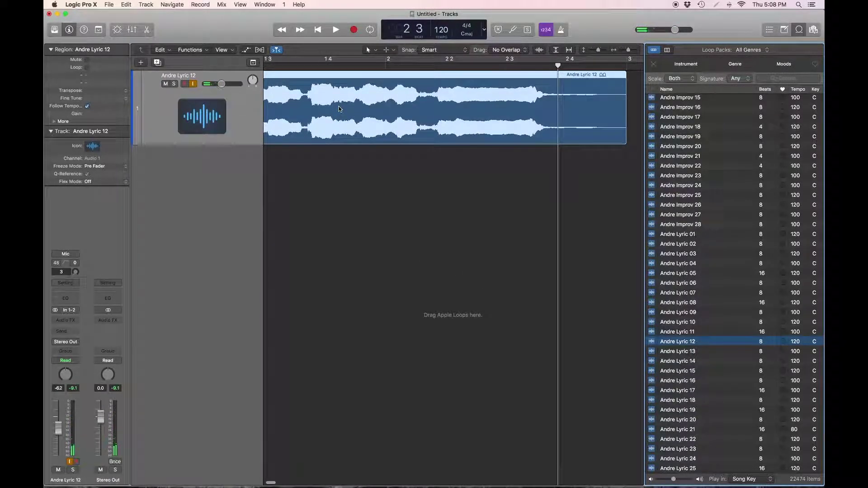
scroll(340, 109, "left", 5)
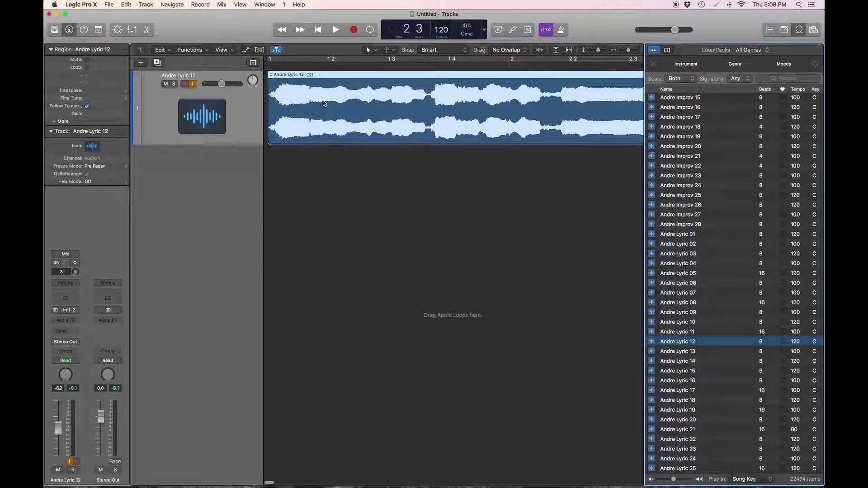
left_click(259, 50)
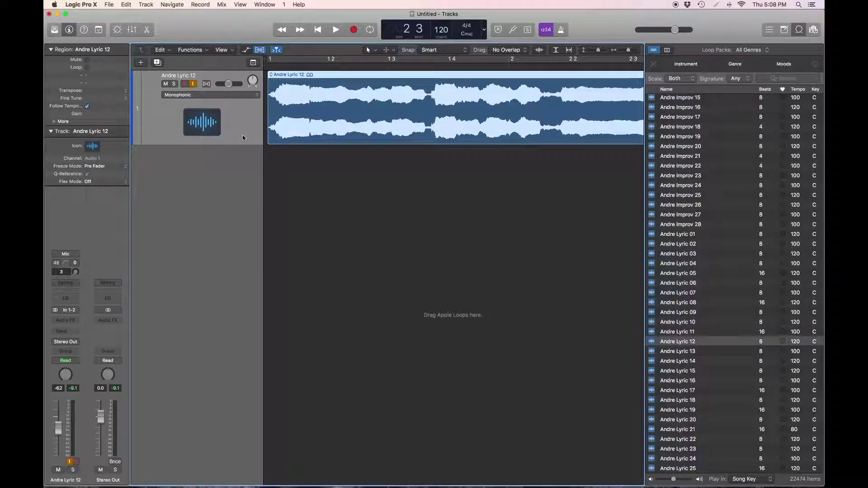
left_click(195, 95)
left_click(184, 77)
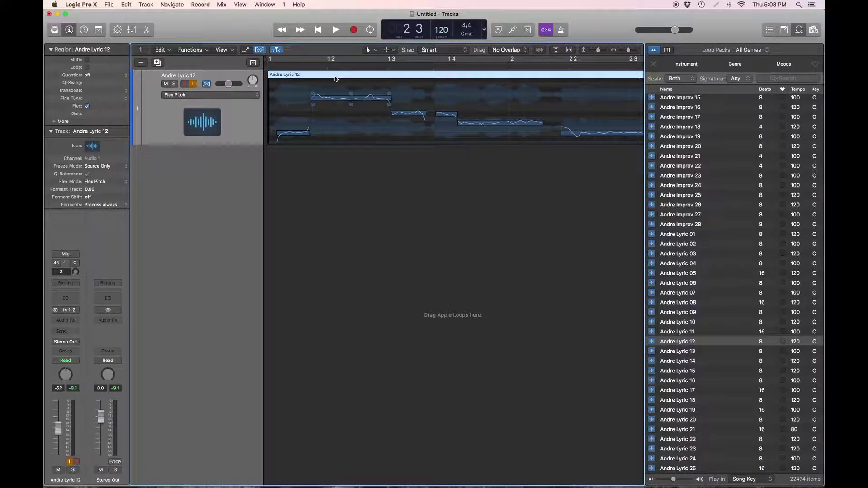
Open the Andre Lyric 12 region in the Track editor and enlarge the editor area.
double_click(334, 79)
left_click(371, 425)
left_click_drag(323, 338, 316, 131)
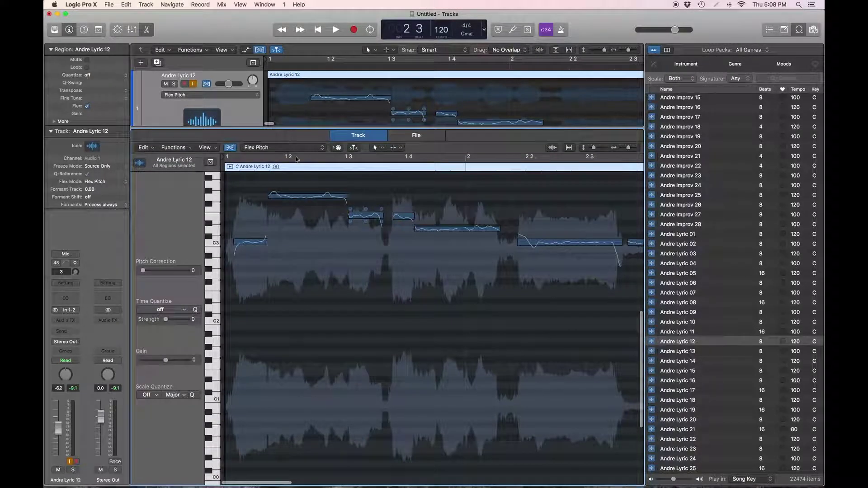
Examine the Flex Pitch notes and the adjustment handles around the first two notes, including gain, pitch drift and fine pitch.
key("super+Right")
key("super+Right")
key("super+Right")
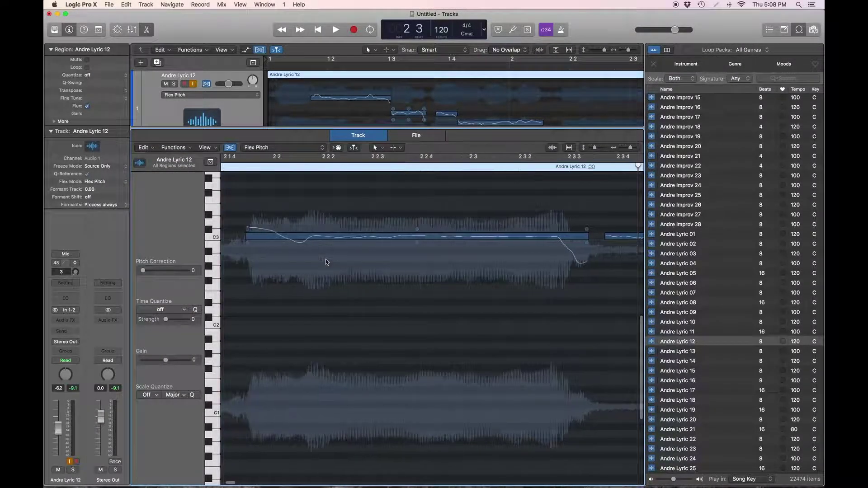
scroll(326, 262, "right", 1)
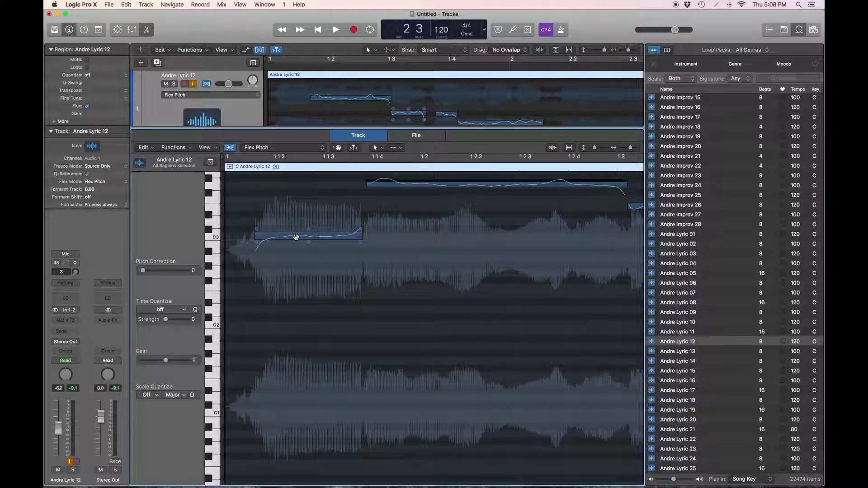
mouse_move(306, 242)
mouse_move(361, 244)
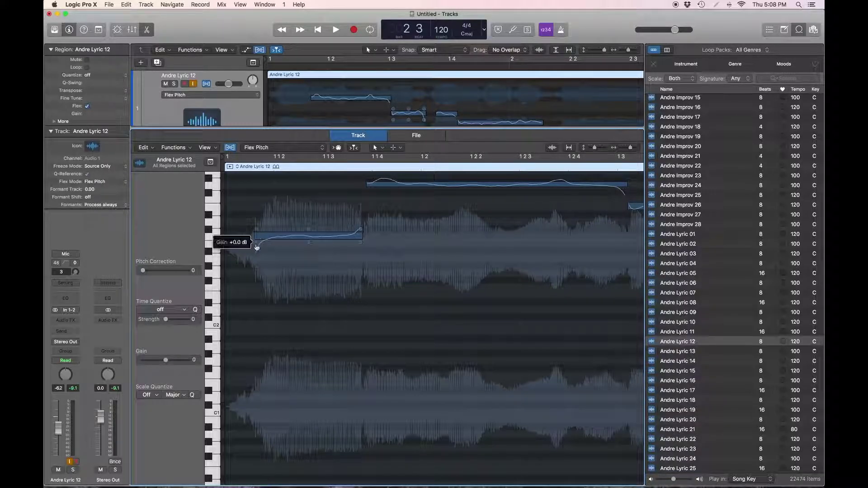
mouse_move(256, 231)
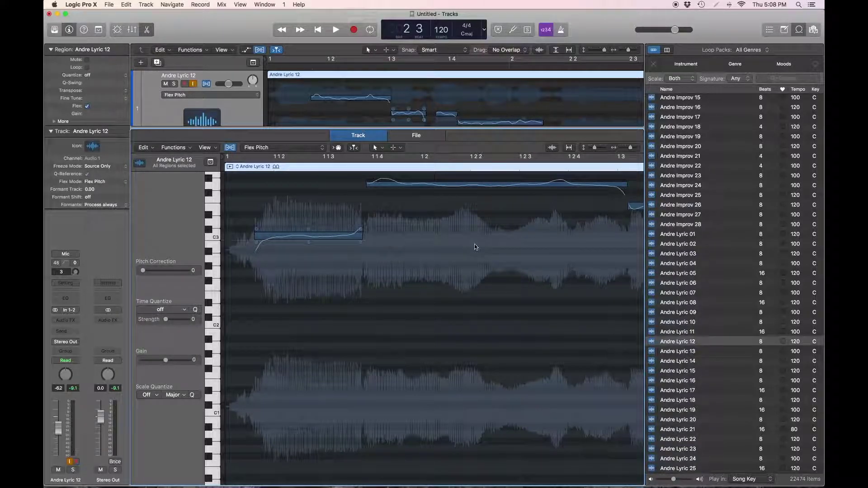
scroll(361, 217, "up", 4)
scroll(364, 194, "down", 2)
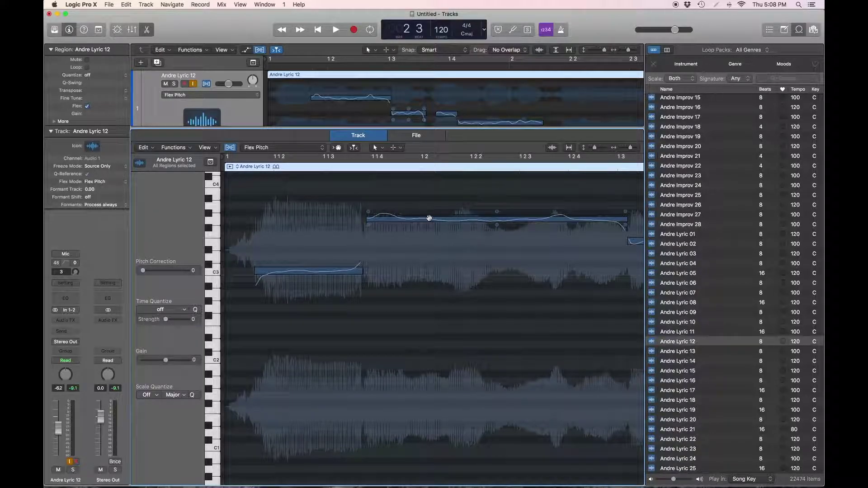
scroll(434, 216, "up", 4)
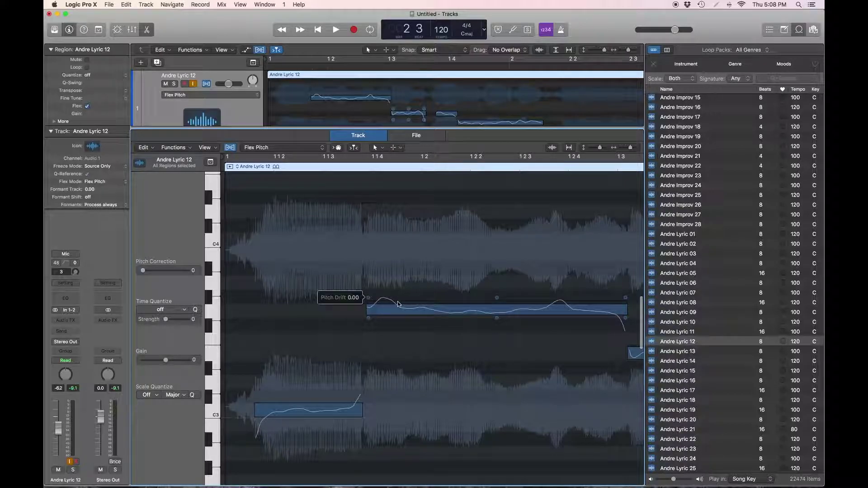
mouse_move(498, 301)
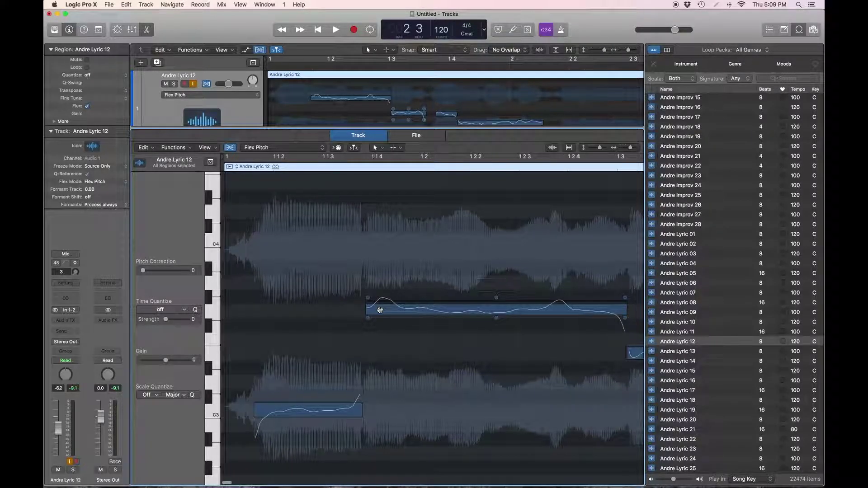
Lower the fine pitch of the second note to centre it on its semitone.
scroll(452, 302, "right", 5)
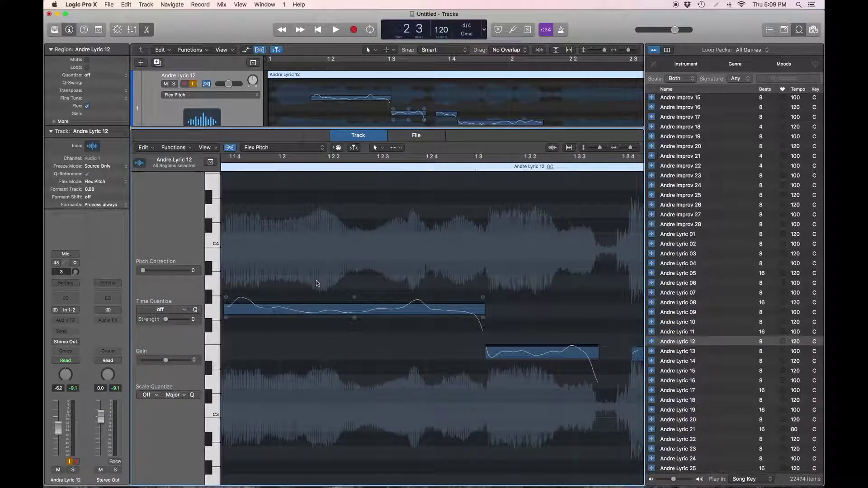
scroll(316, 280, "left", 3)
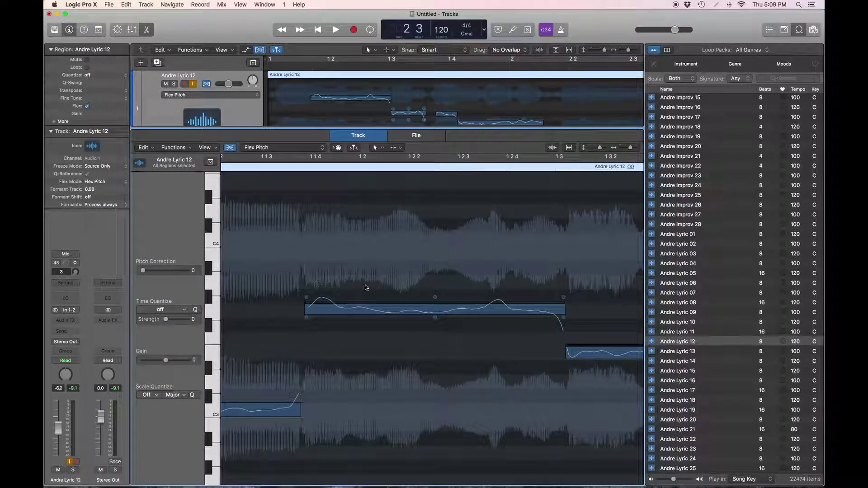
mouse_move(435, 298)
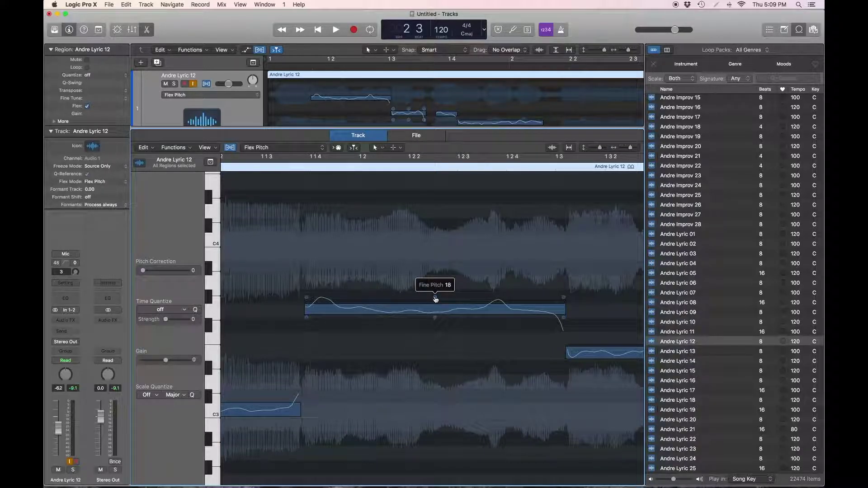
left_click_drag(435, 298, 442, 344)
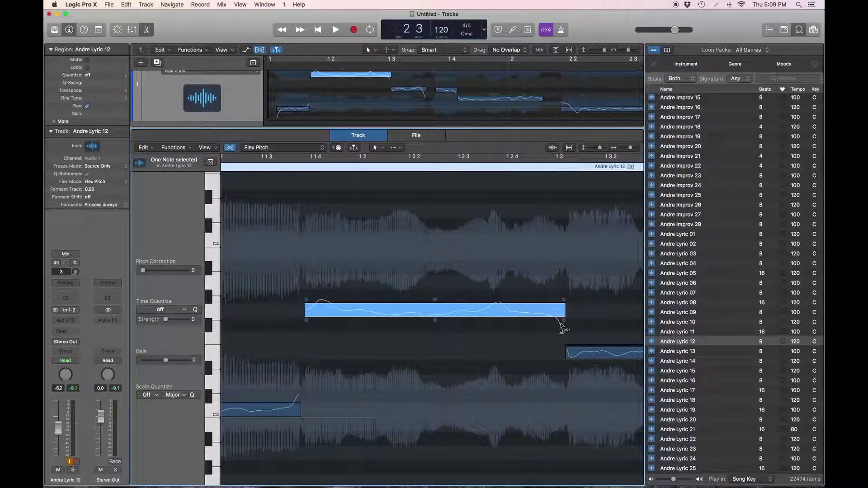
Try exaggerating the second note's vibrato and play the result.
left_click_drag(435, 320, 429, 255)
key("space")
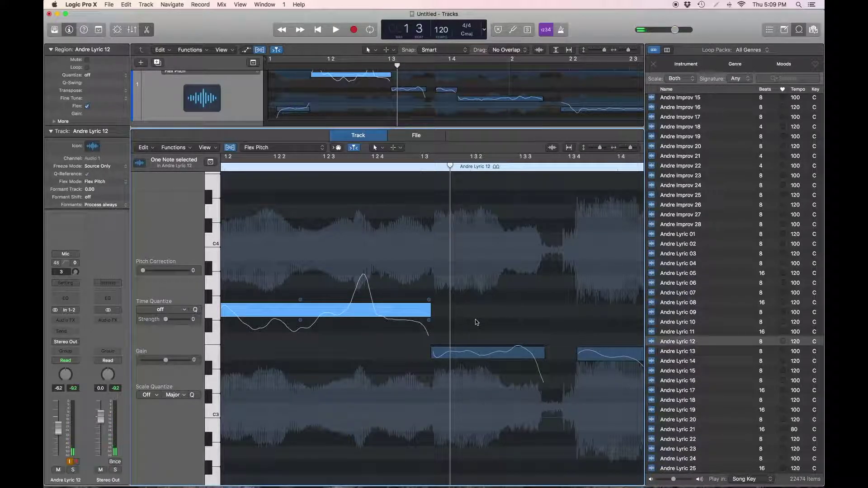
Reduce the second note's vibrato until its pitch curve is nearly flat and play the result.
scroll(412, 332, "left", 5)
left_click_drag(435, 321, 463, 406)
key("space")
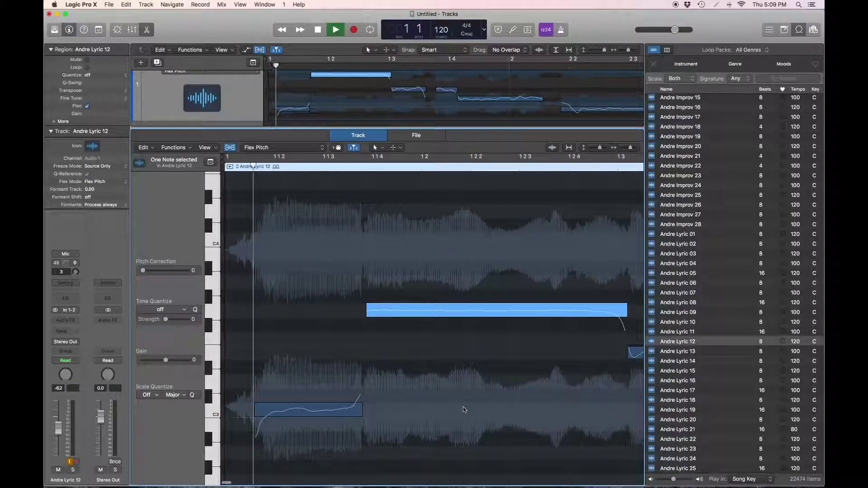
key("space")
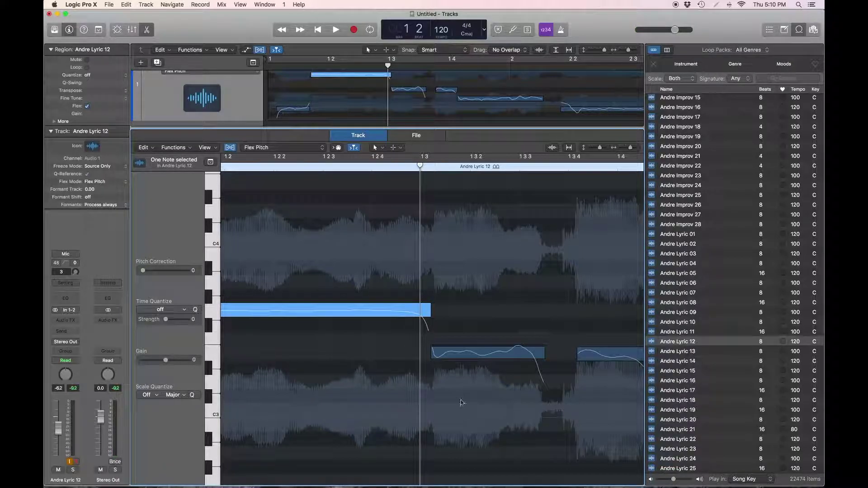
Raise the second note's gain to about 1 dB.
scroll(377, 332, "left", 2)
scroll(376, 330, "left", 4)
mouse_move(279, 322)
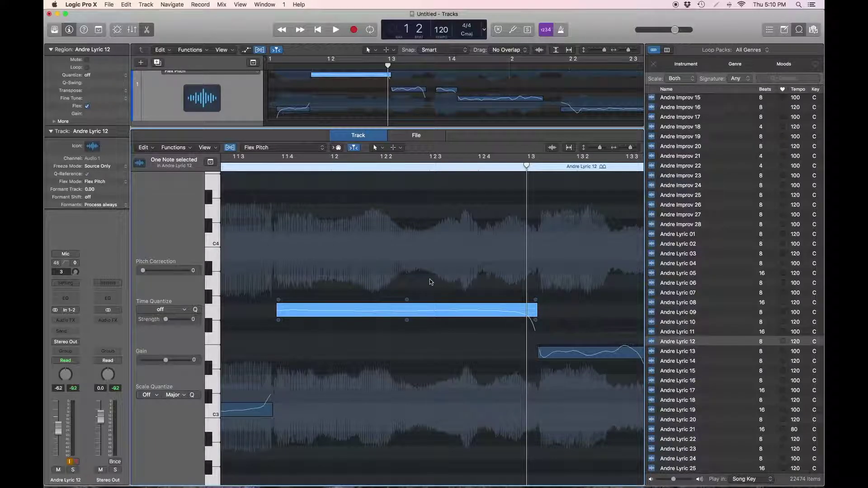
scroll(429, 278, "left", 5)
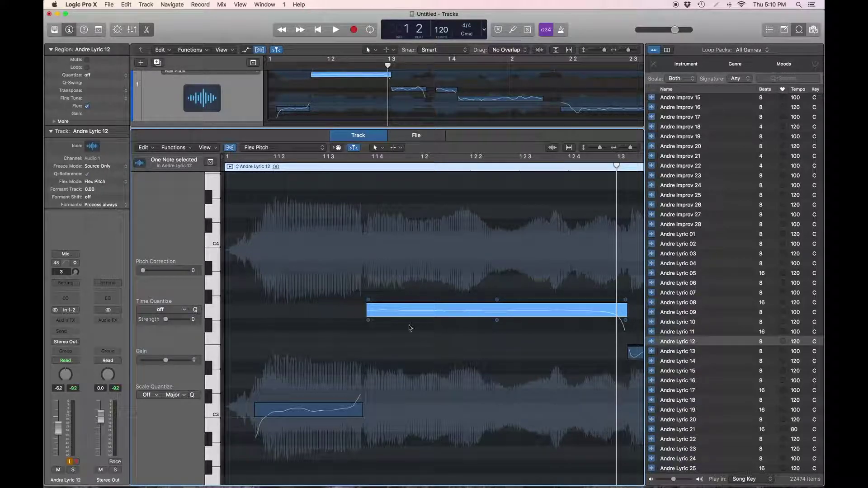
mouse_move(370, 323)
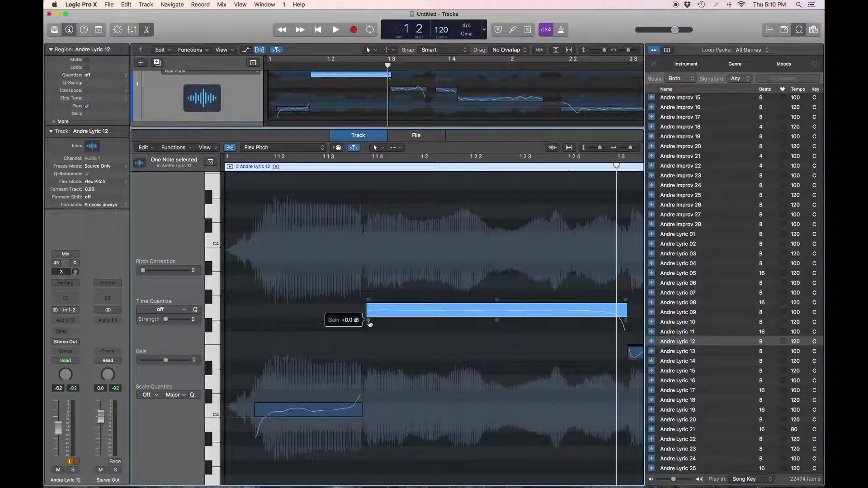
left_click_drag(370, 323, 368, 317)
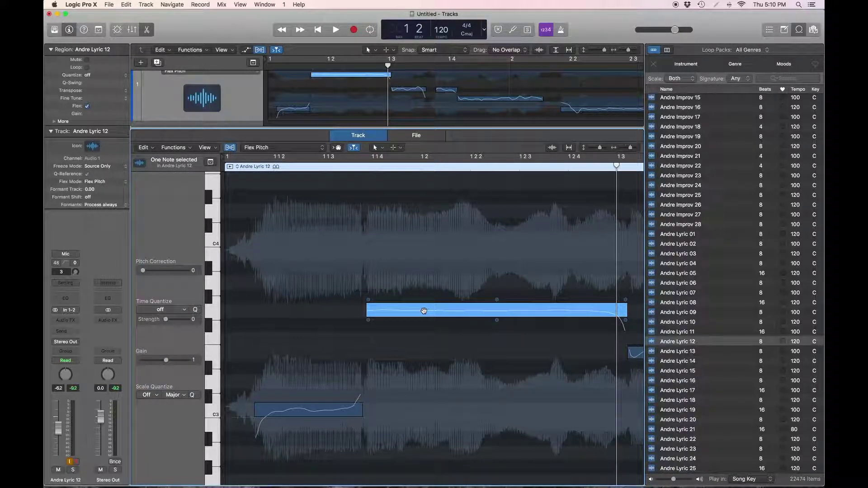
Move the second note up to A3 and play the region from the beginning.
left_click_drag(423, 311, 427, 276)
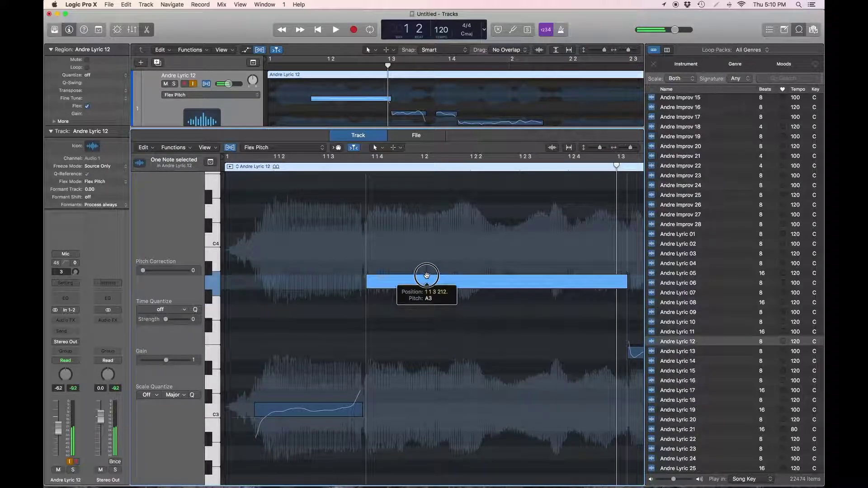
key("Return")
key("space")
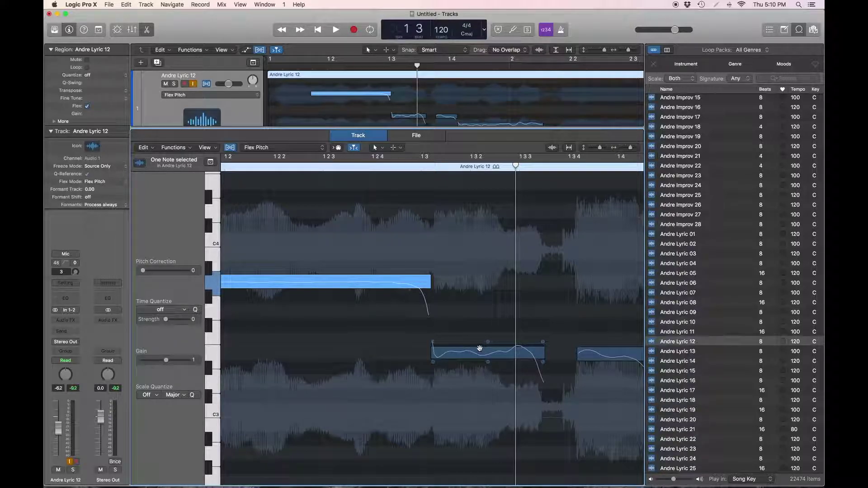
Move the third note up to G3, play back the melody and return the playhead to the start.
mouse_move(488, 345)
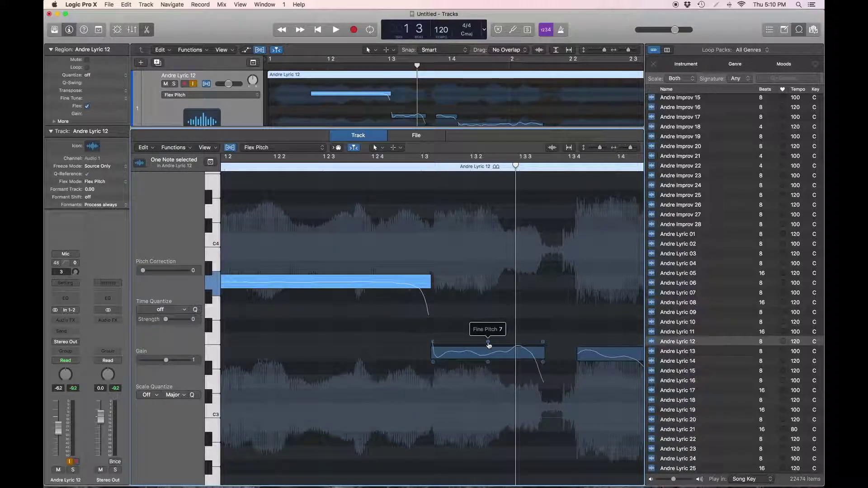
mouse_move(488, 345)
left_mouse_down()
mouse_move(488, 362)
mouse_move(487, 306)
left_mouse_up()
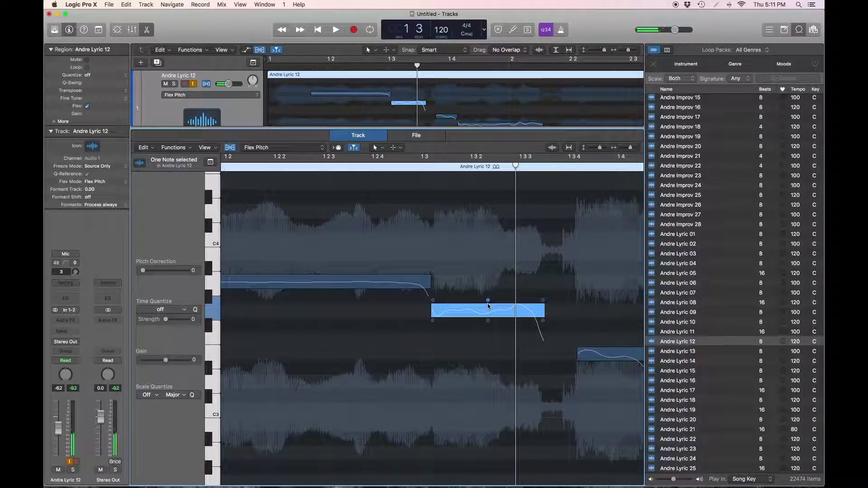
key("space")
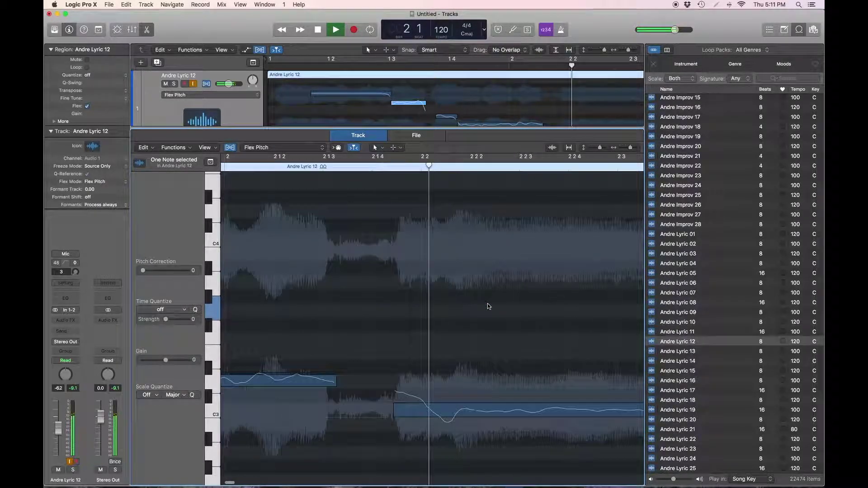
key("space")
key("Return")
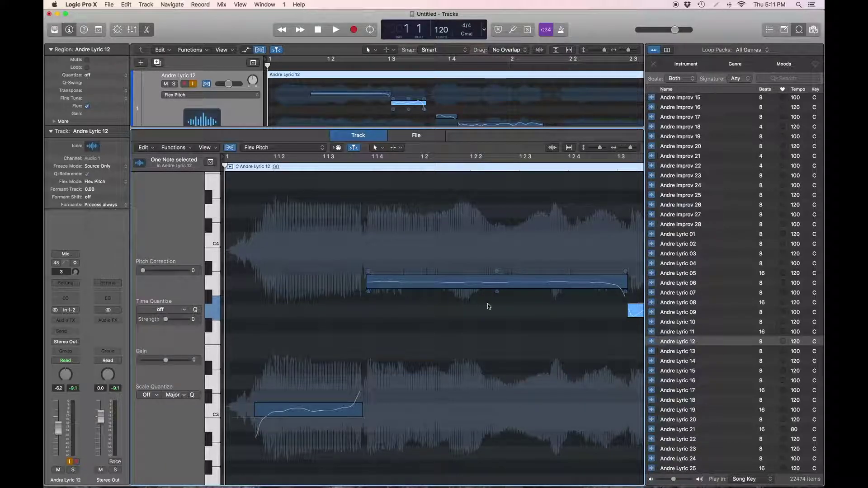
key("super+Right")
key("super+Right")
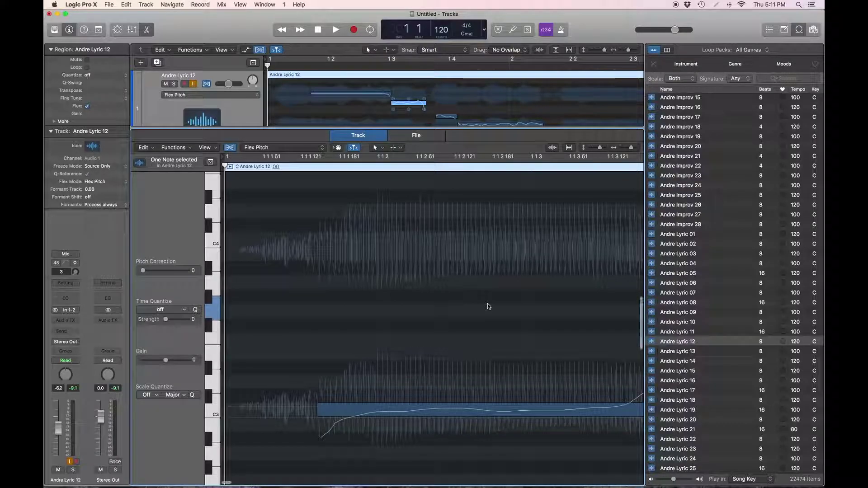
key("super+Left")
key("super+Left")
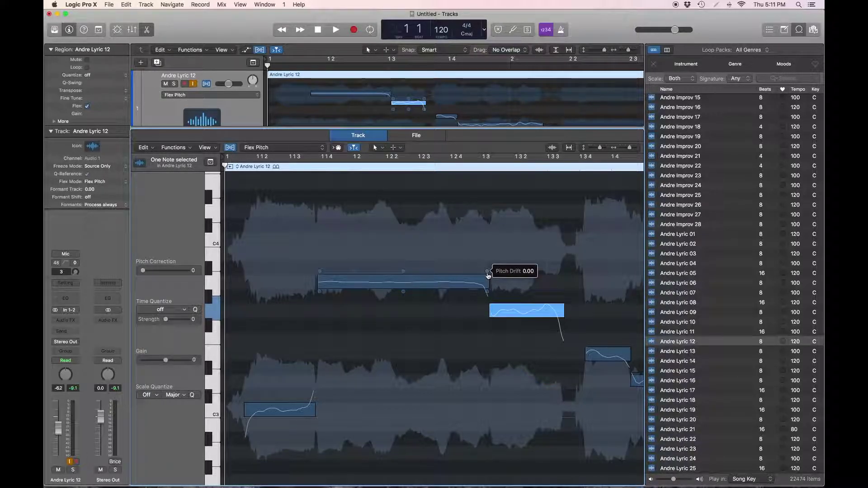
key("super+Right")
key("super+Right")
scroll(486, 272, "right", 10)
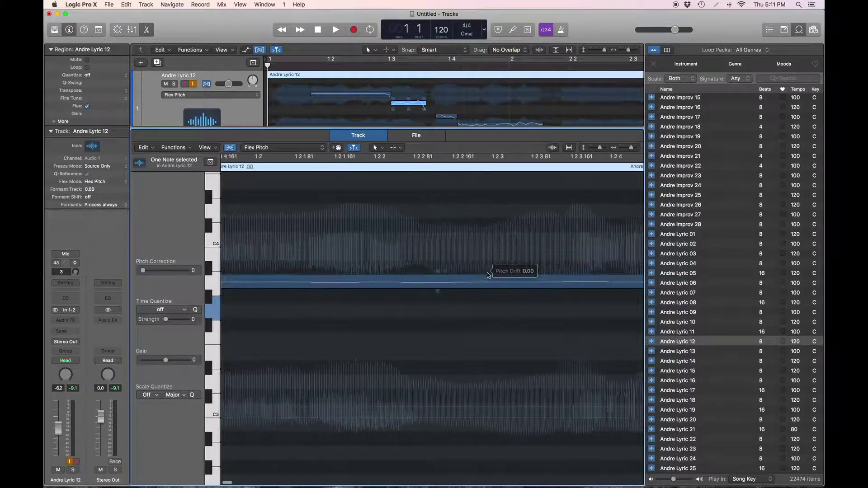
Adjust the pitch drift at the end of the second note to raise the tail of its curve slightly.
scroll(371, 293, "left", 2)
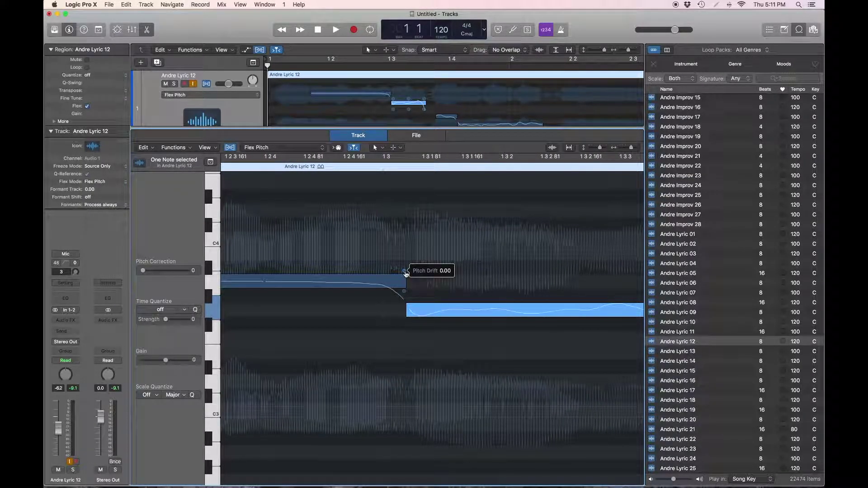
left_click_drag(406, 274, 405, 264)
Adjust the pitch drift at the end of the first note to lower the rising tail of its curve slightly.
scroll(405, 266, "left", 15)
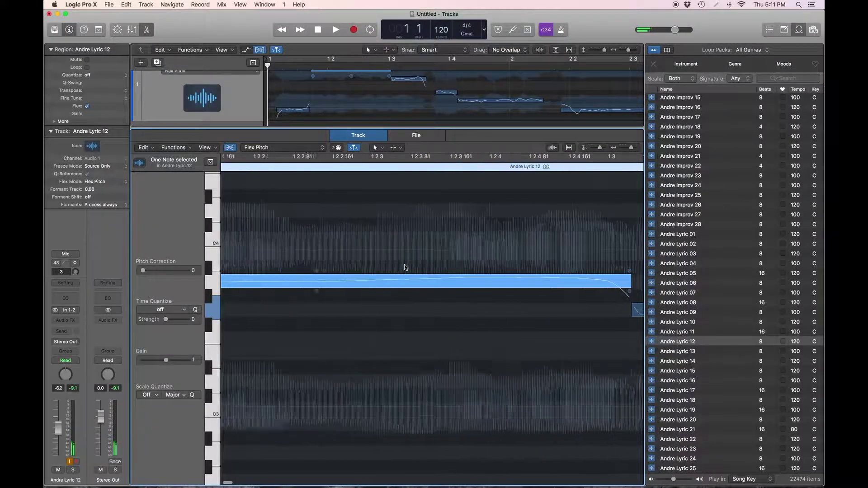
scroll(406, 267, "left", 14)
scroll(406, 267, "right", 1)
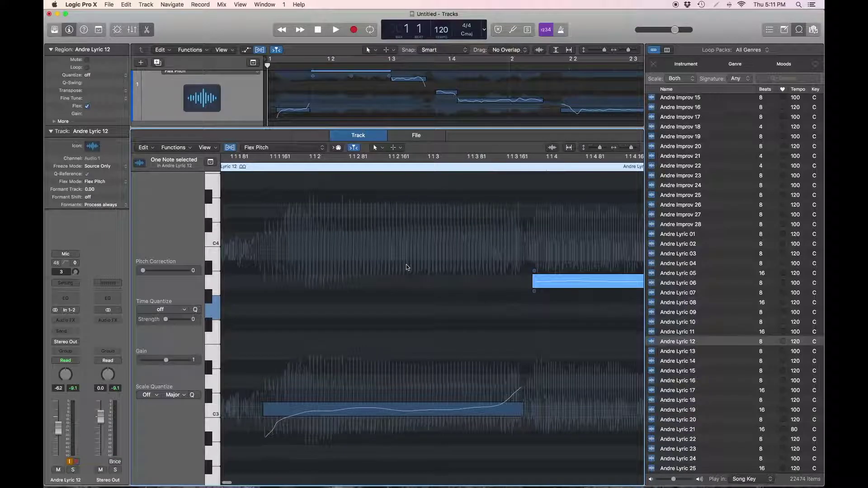
left_click_drag(521, 404, 520, 407)
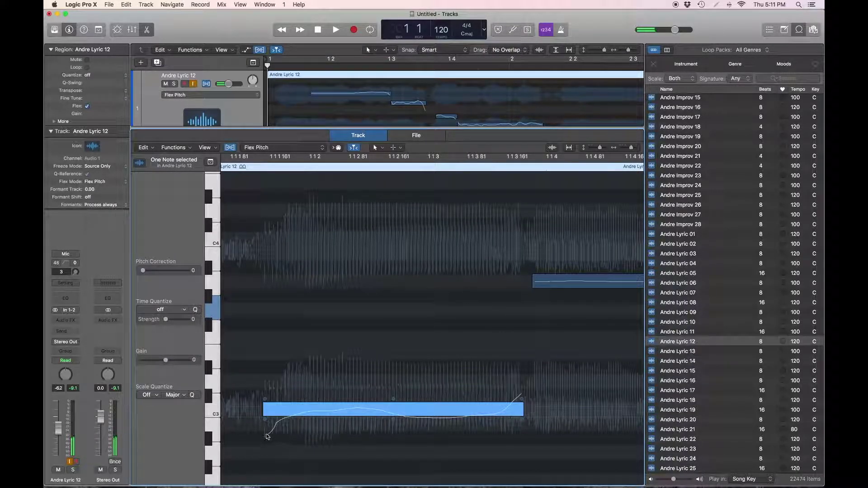
Adjust the first note's starting pitch drift until the curve begins within the note bar, and adjust its vibrato.
left_click_drag(266, 407, 293, 391)
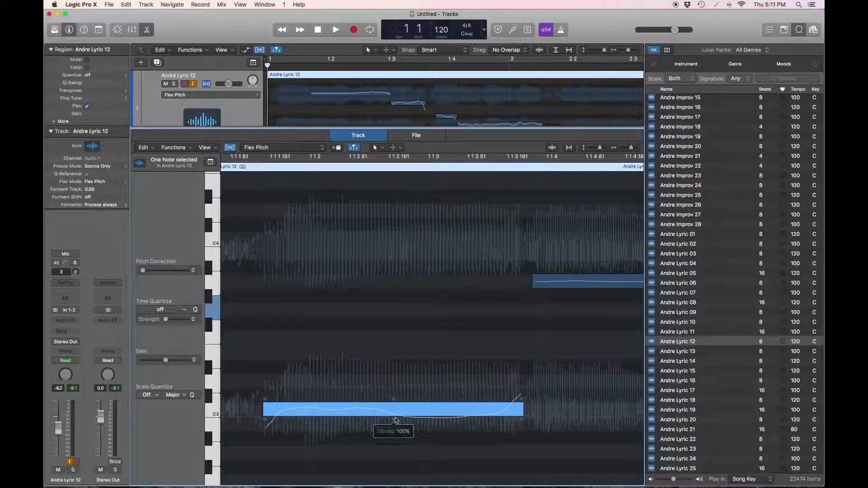
left_click_drag(395, 419, 394, 426)
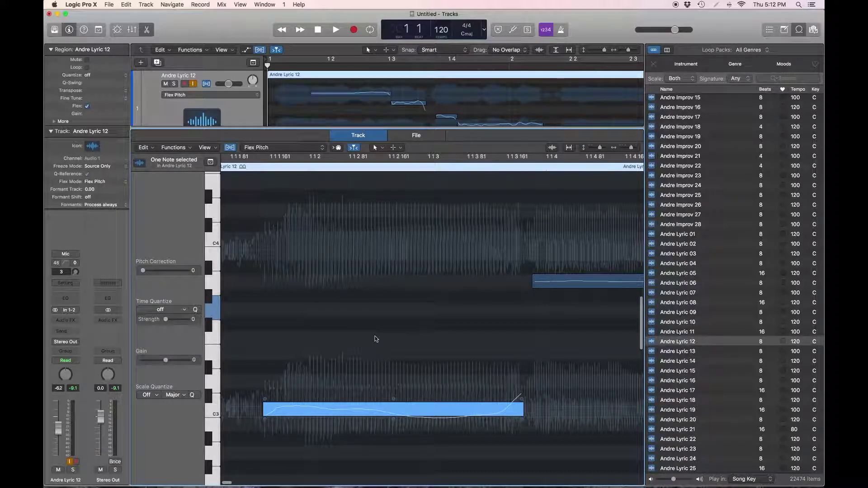
key("super+Left")
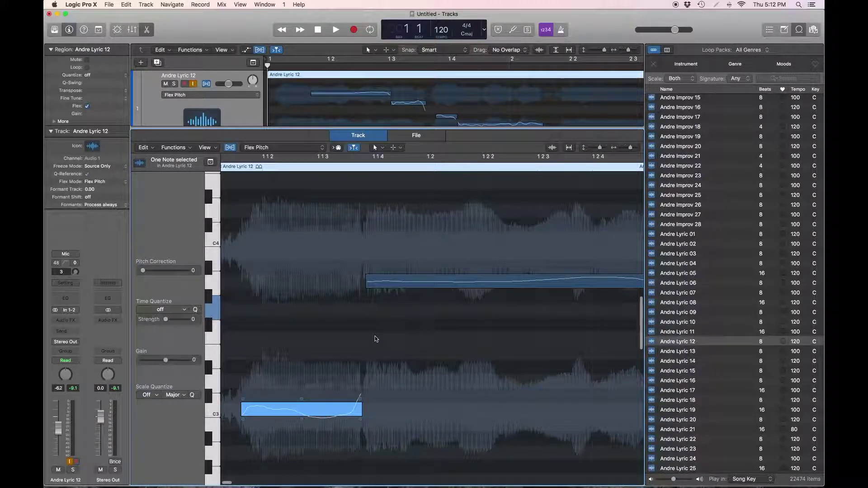